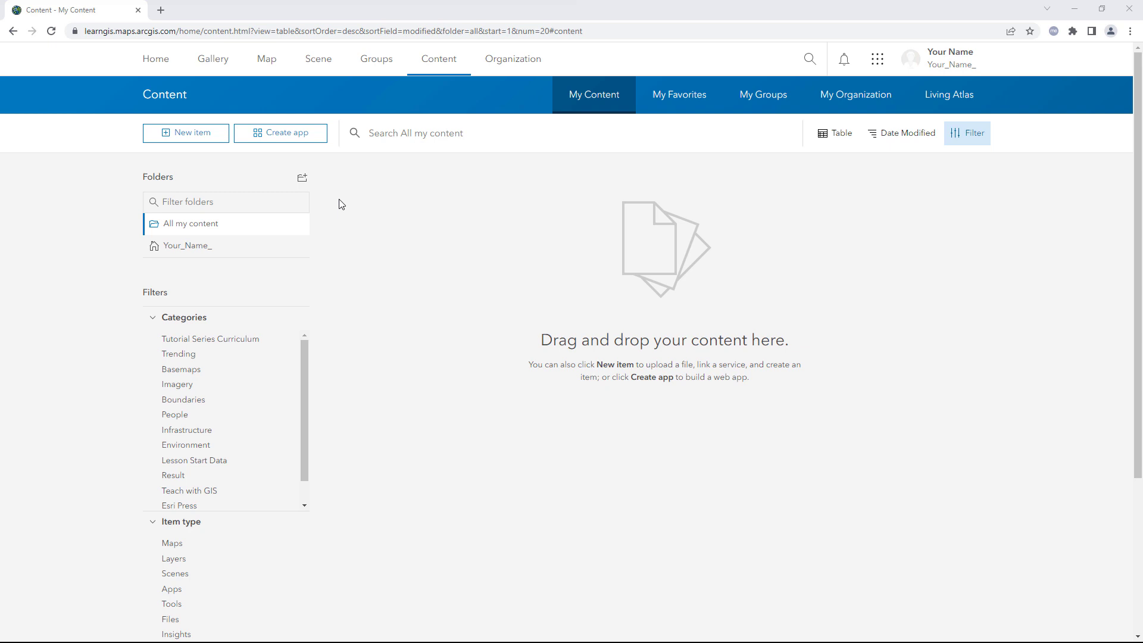
Step: Upload Nigeria.gdb.zip as a new item with file type File geodatabase
left_click(226, 133)
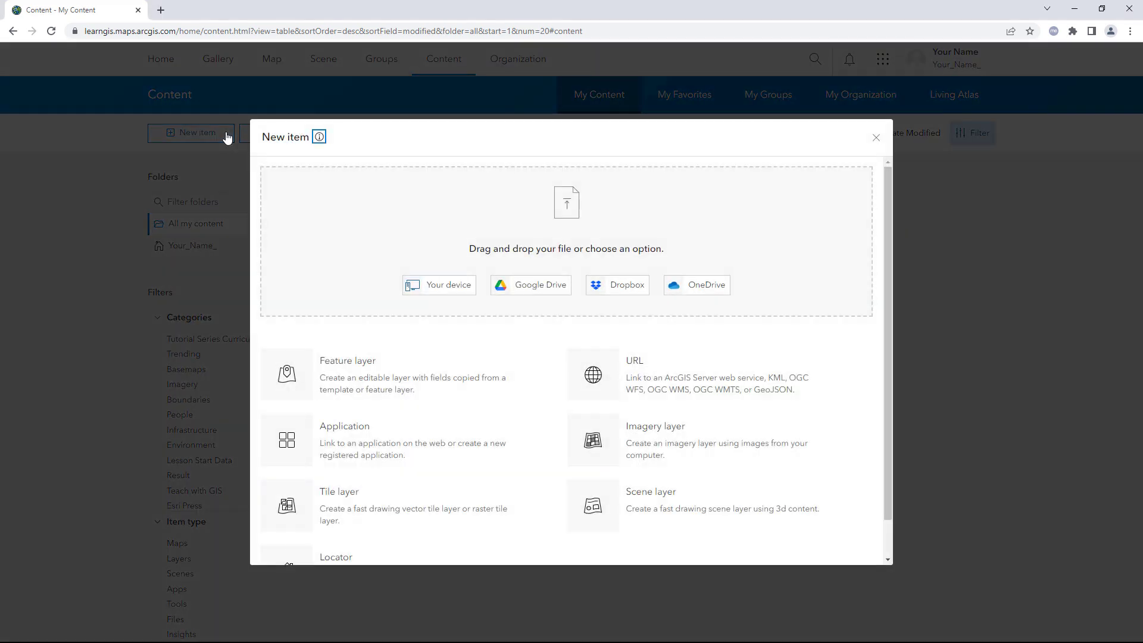
left_click_drag(806, 114, 780, 247)
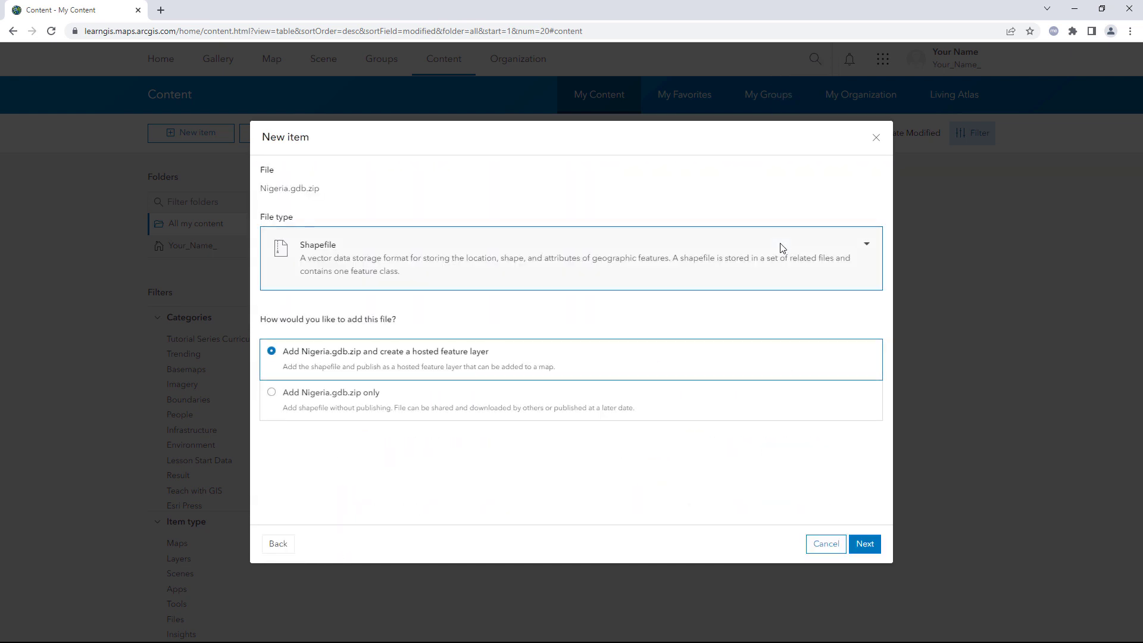
left_click(782, 248)
left_click(762, 379)
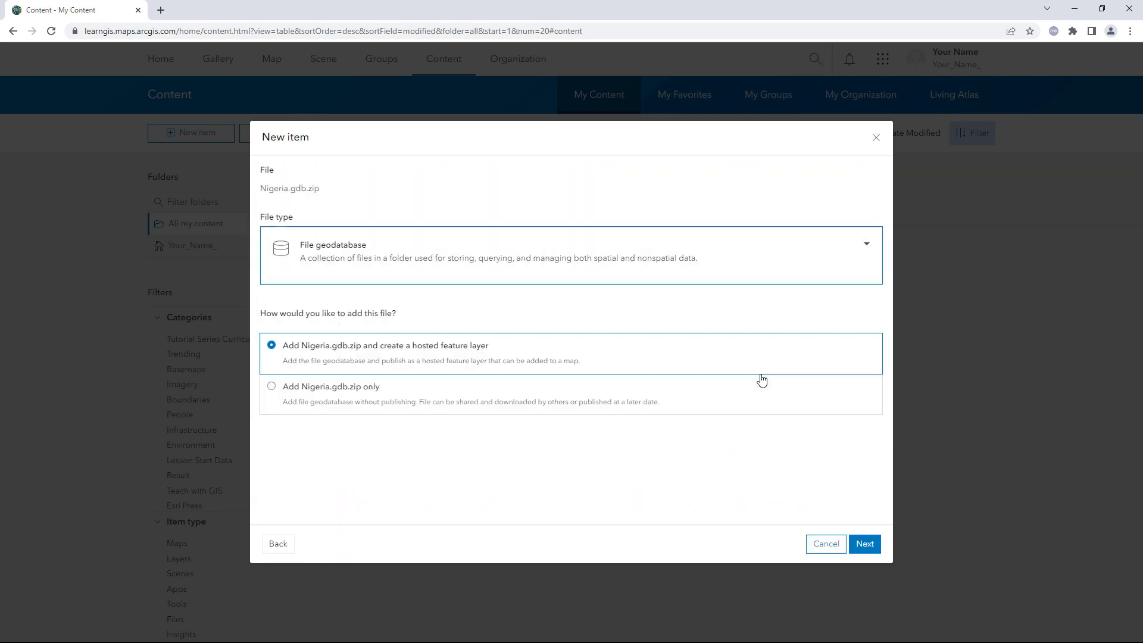
left_click(860, 544)
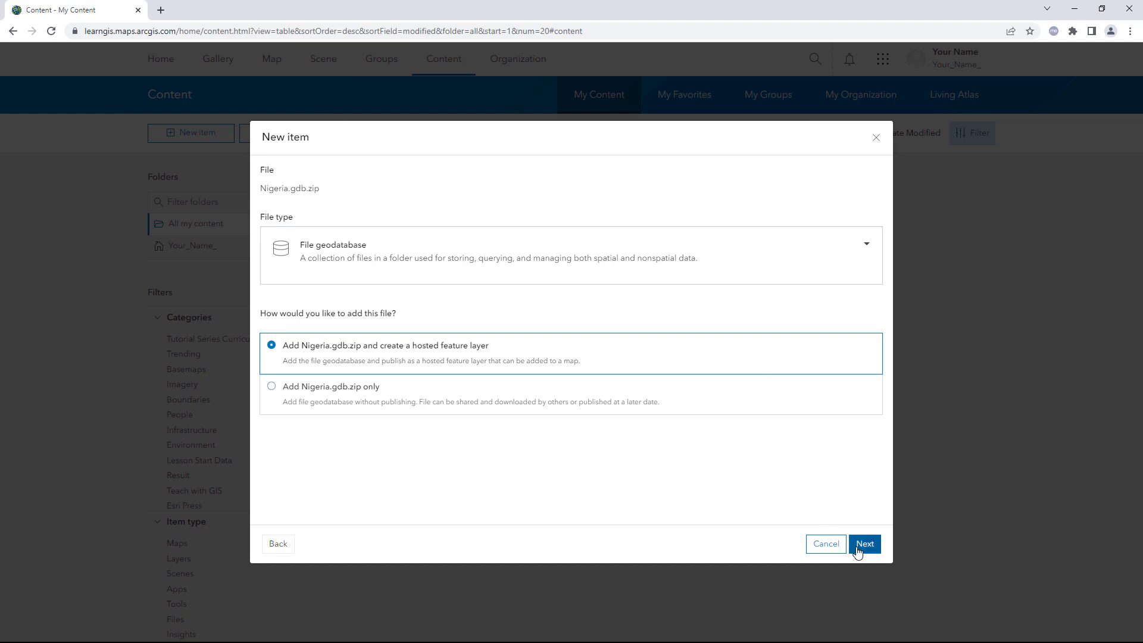
Step: Title the layer 'Nigeria Flood YN', summarise it as 'Flood affected areas in Nigeria, 2022', and create it
type("Nigeria Flood YN")
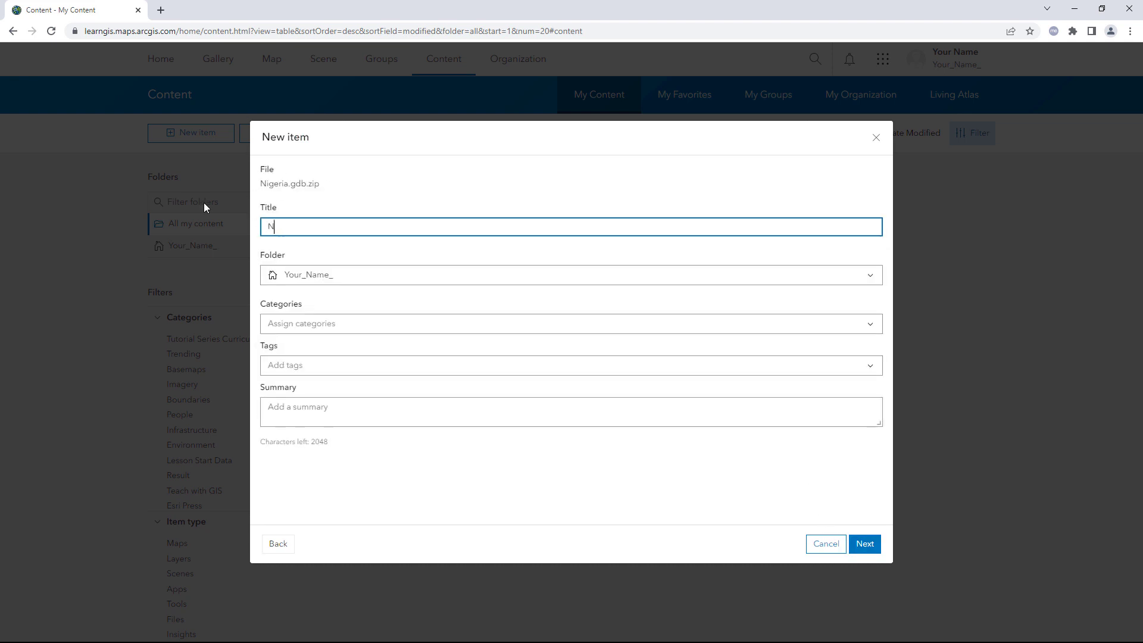
left_click(336, 423)
type("Flood affected areas in Nigeria, 2022")
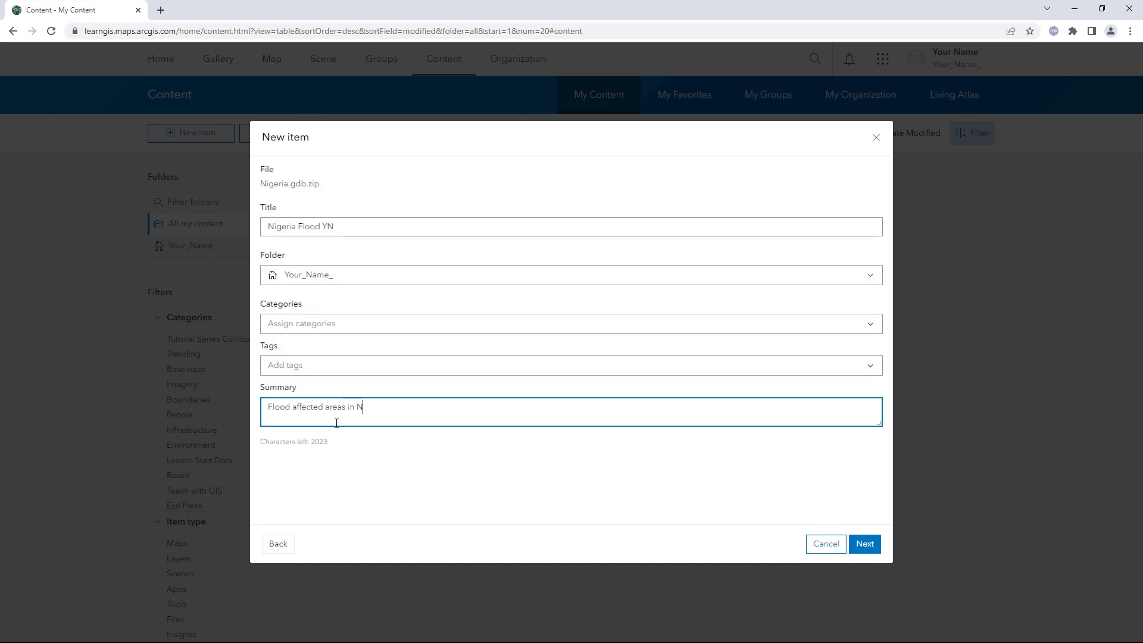
left_click(864, 544)
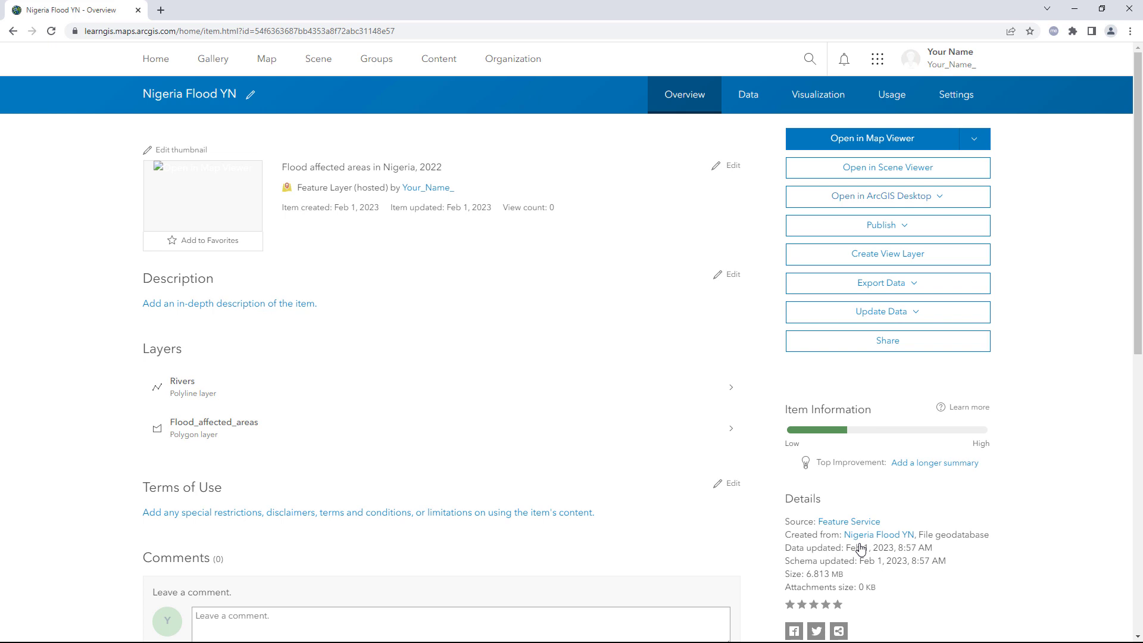
Step: Open the Nigeria Flood YN layer from its Overview page in Map Viewer
left_click(819, 147)
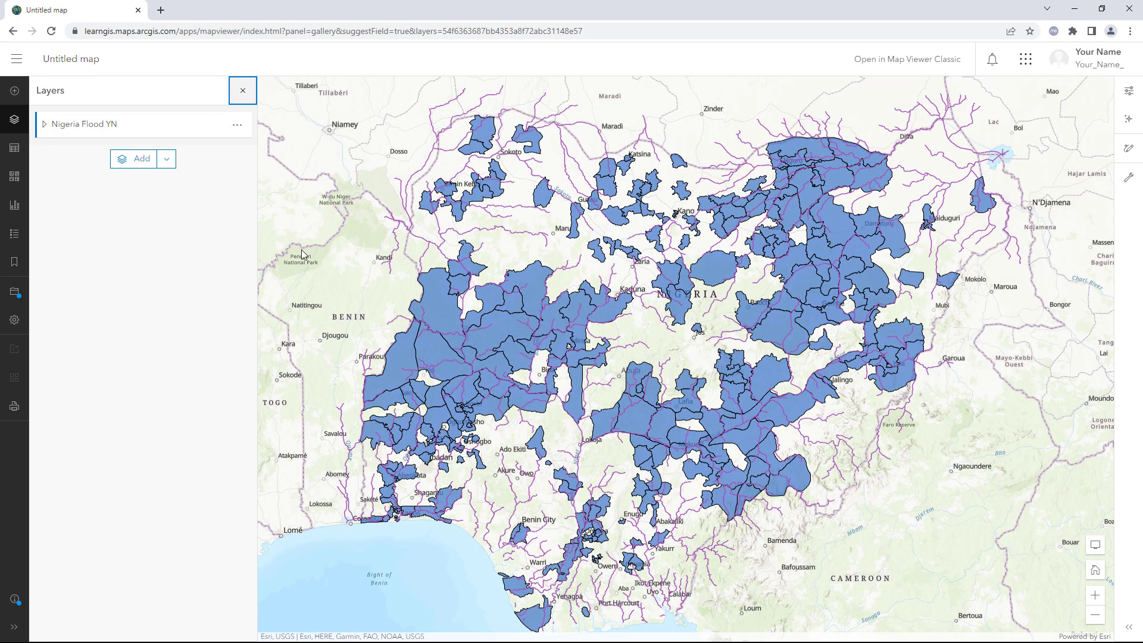
Step: Save the map as a new item titled 'Nigeria Floods 2022' and show the create-app options
left_click(14, 291)
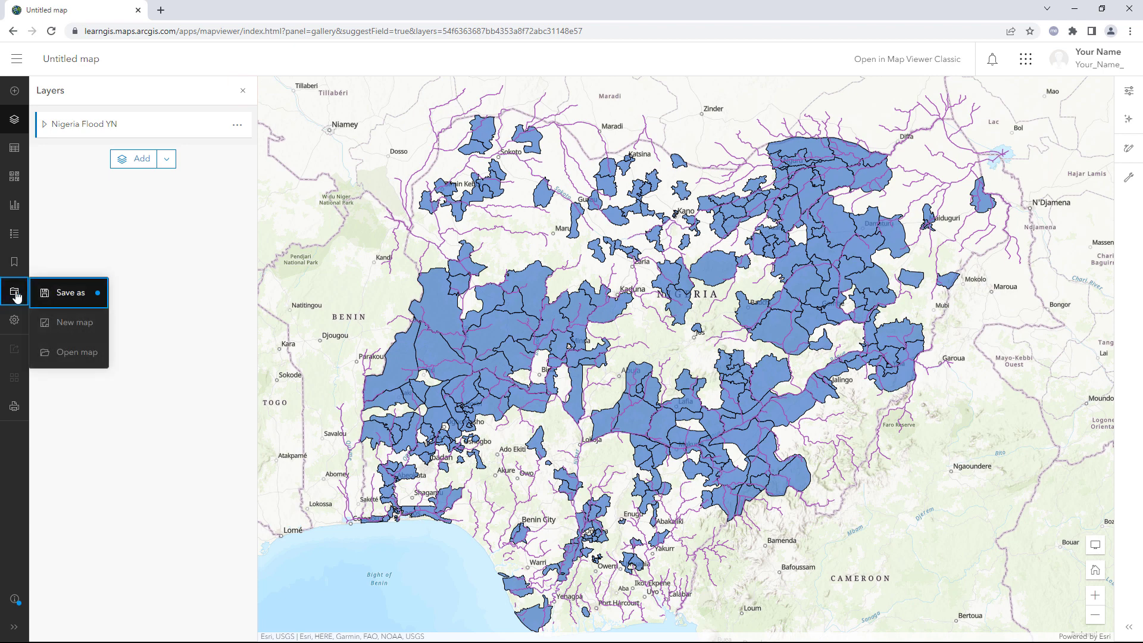
left_click(49, 295)
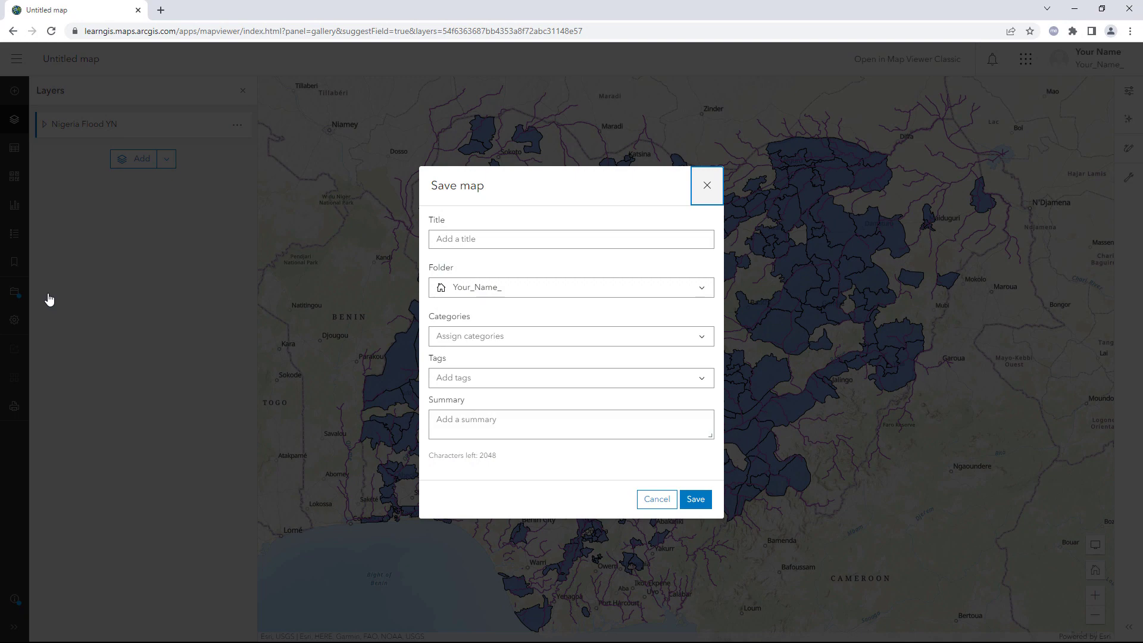
left_click(485, 241)
type("Nigeria Floods 2022")
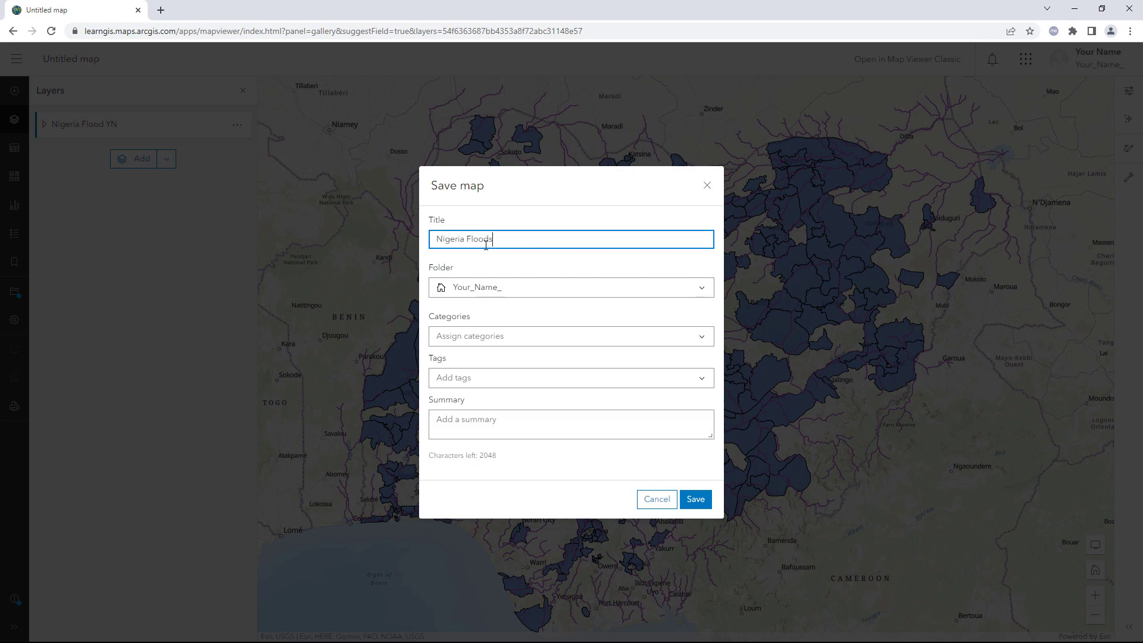
left_click(698, 500)
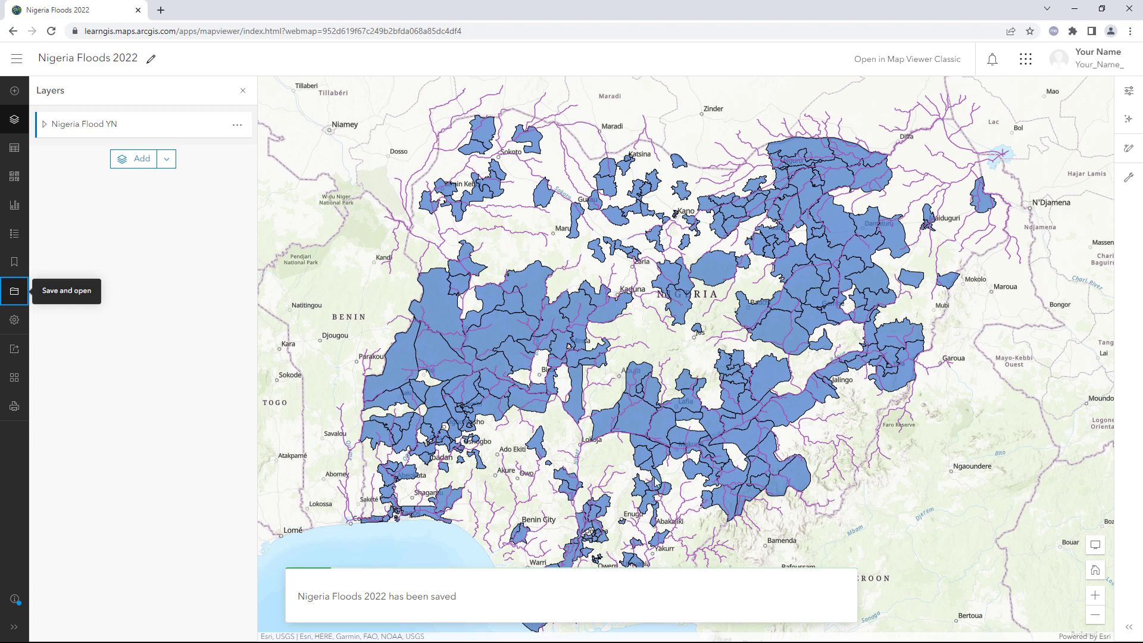
left_click(14, 378)
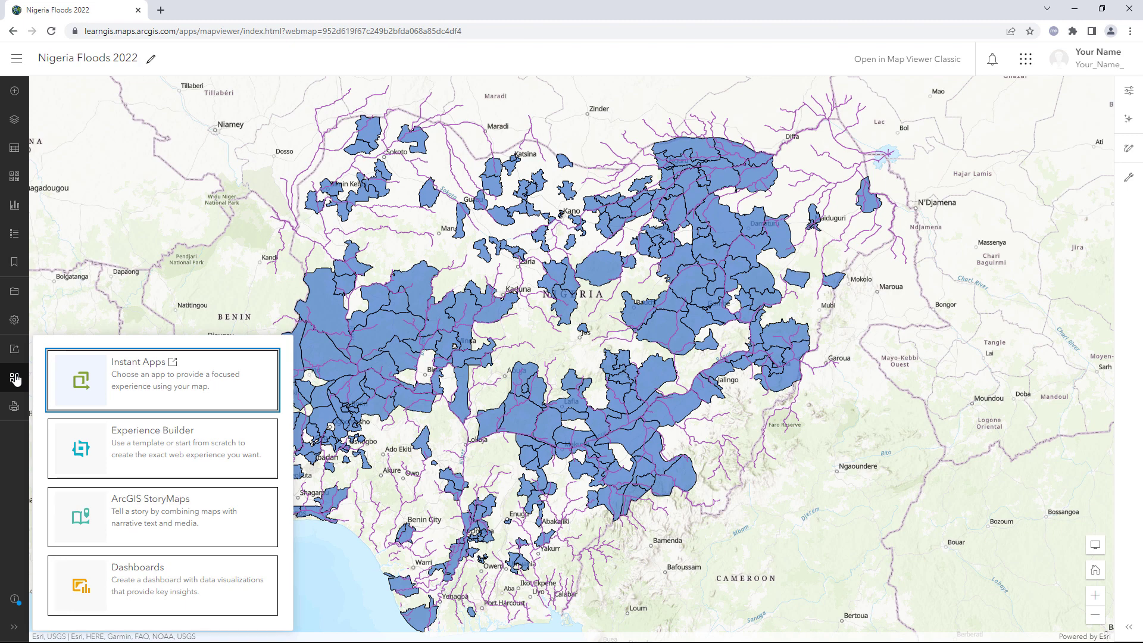
Step: Start a StoryMaps story titled 'Nigeria Floods 2022' and caption its map 'LGAs affected by flooding'
left_click(211, 535)
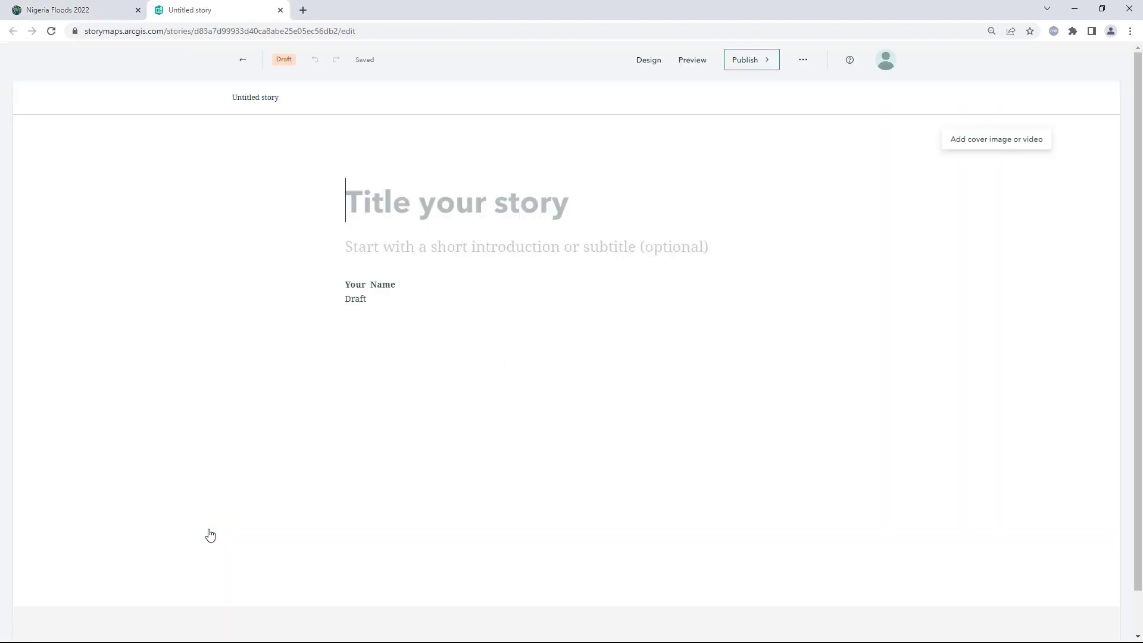
type("Nigeria Floo")
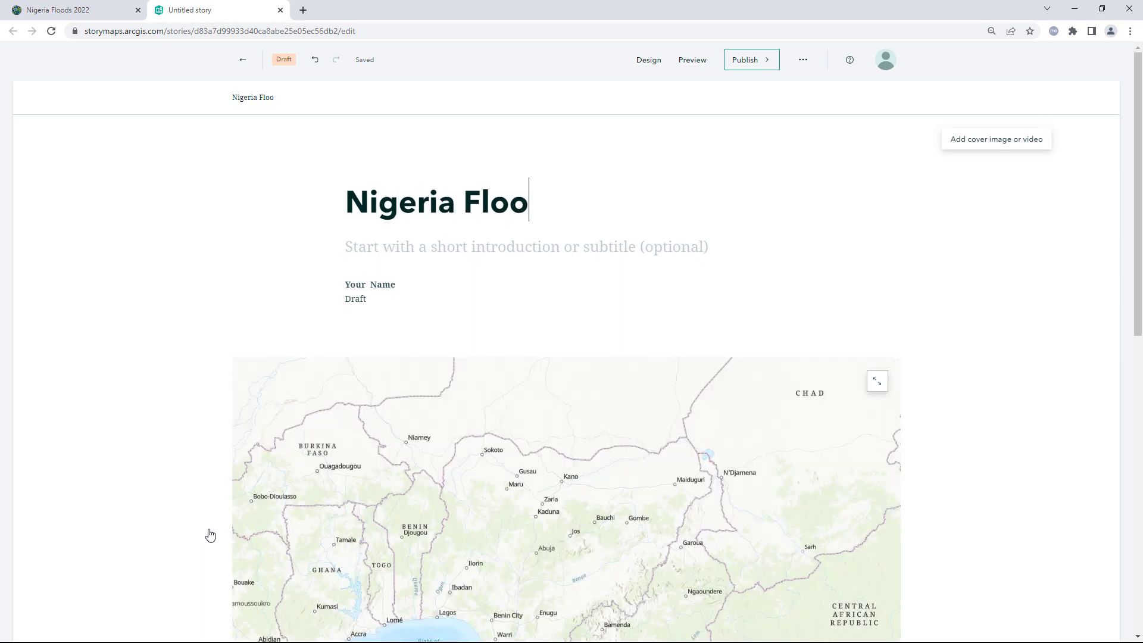
type("ds 2022")
scroll(210, 536, "down", 4)
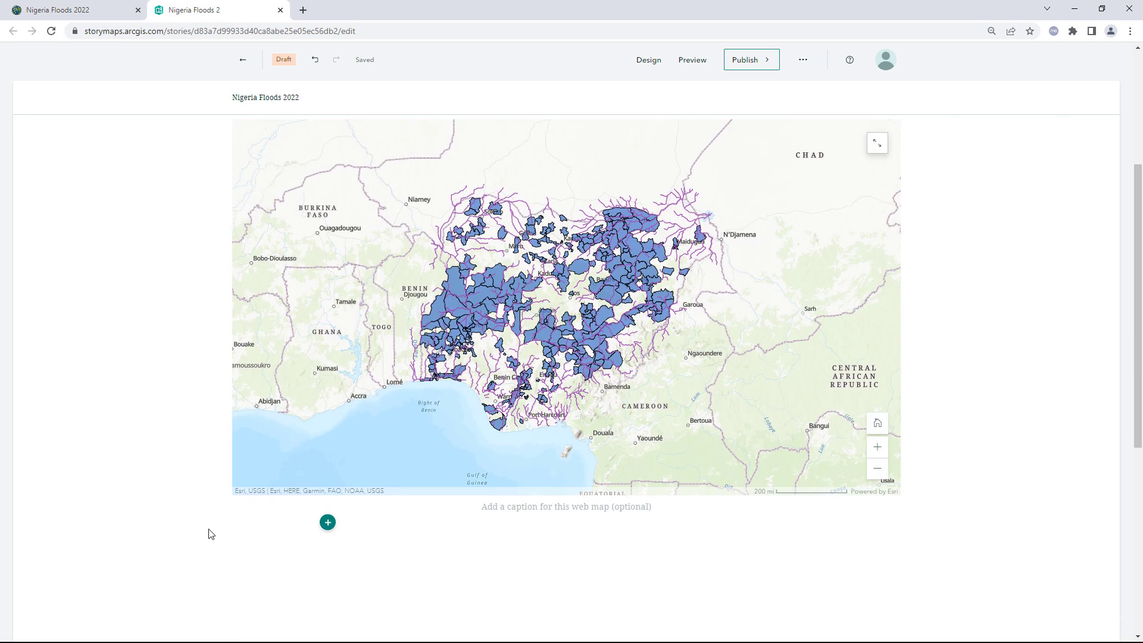
left_click(495, 512)
type("LGA")
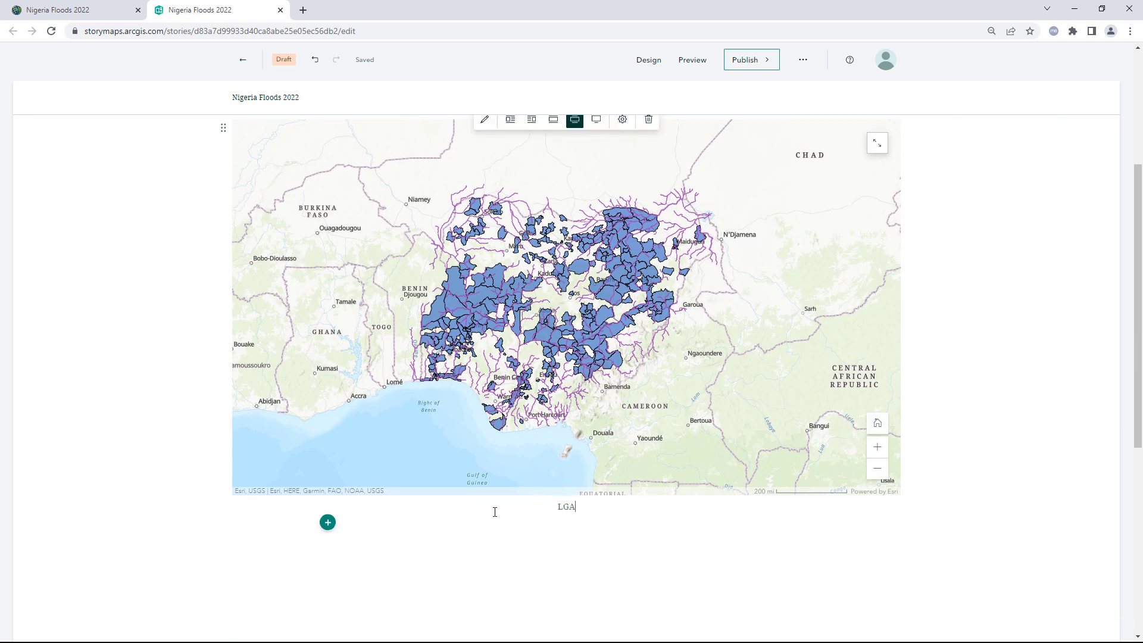
type("s affected by flooding")
scroll(558, 438, "up", 4)
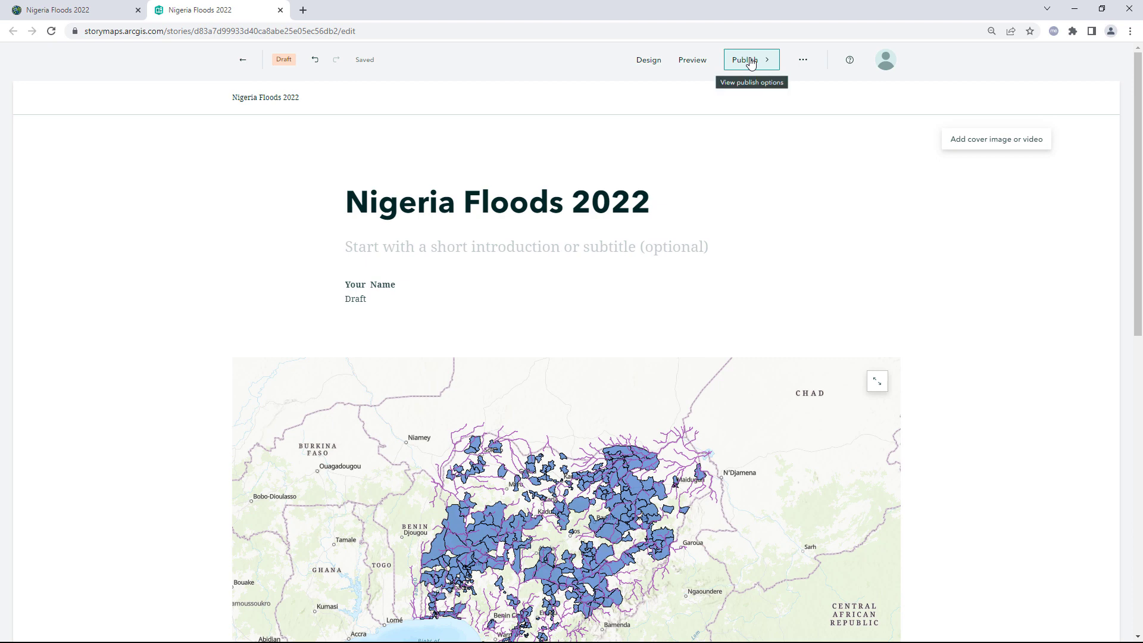
Step: Publish the story shared with Everyone (Public), and share its web map publicly too
left_click(751, 60)
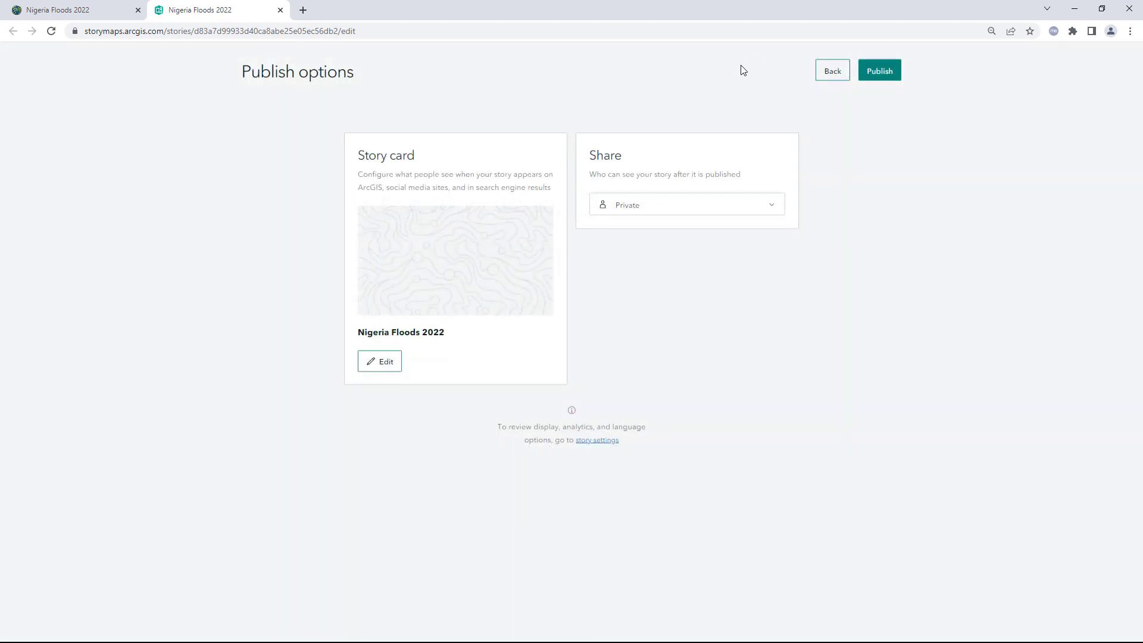
left_click(735, 202)
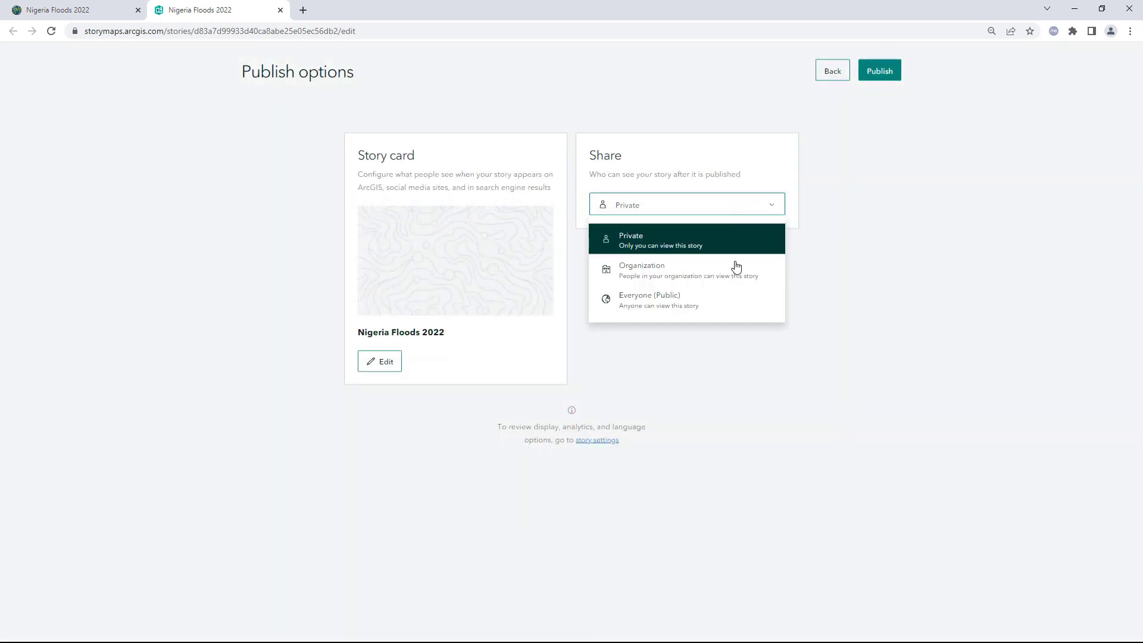
left_click(740, 306)
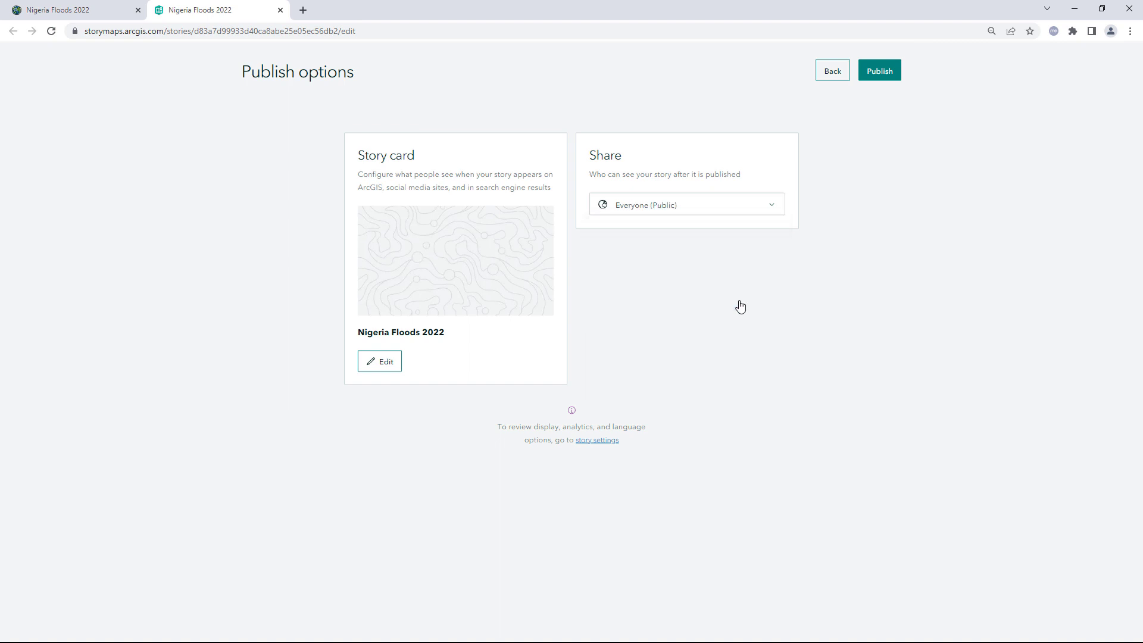
left_click(874, 76)
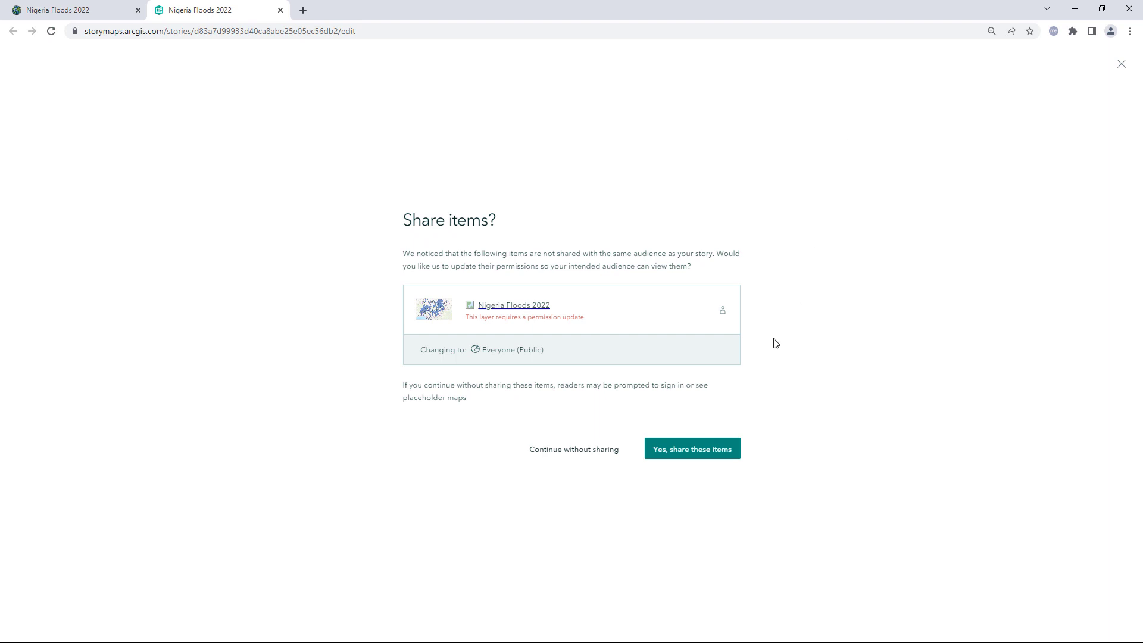
left_click(705, 448)
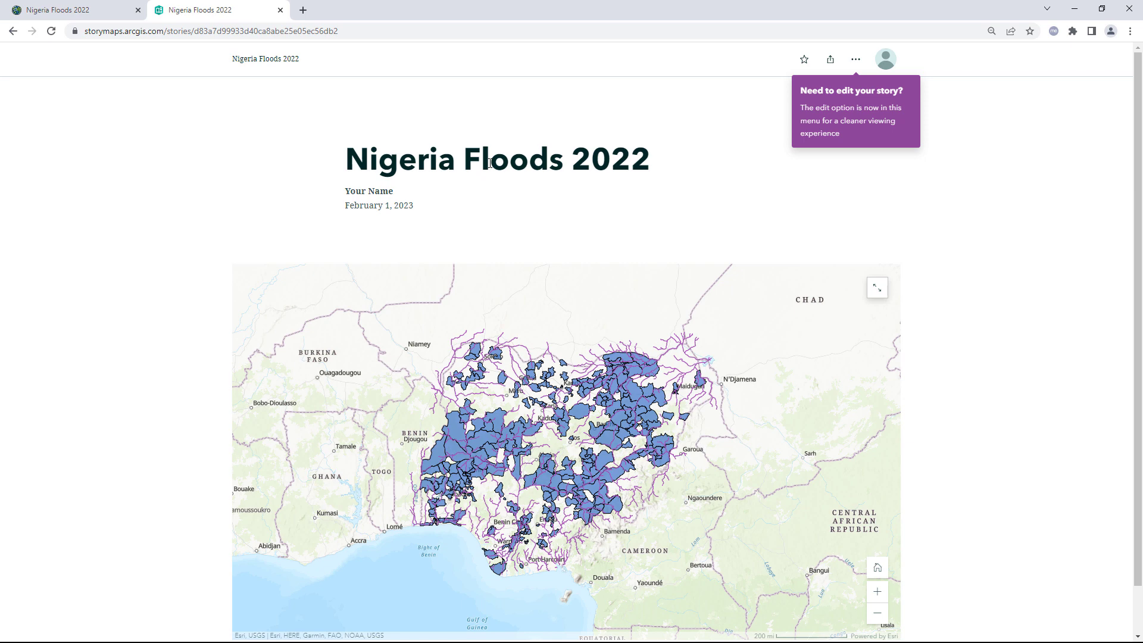
Step: Copy the published story's URL from the address bar
left_click(385, 31)
right_click(385, 31)
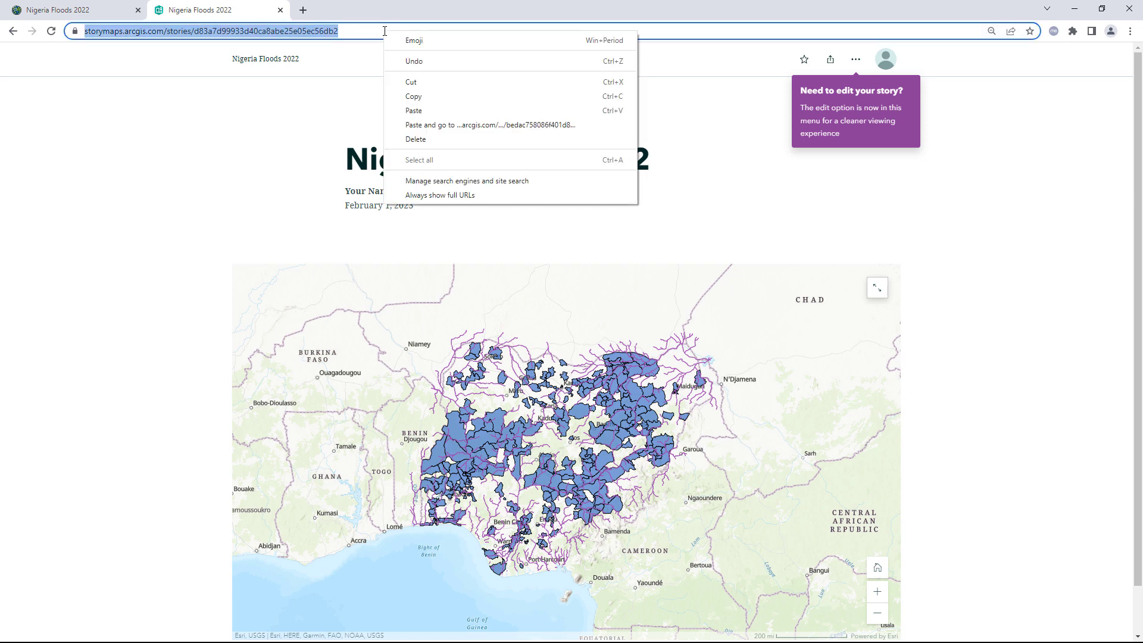
left_click(414, 98)
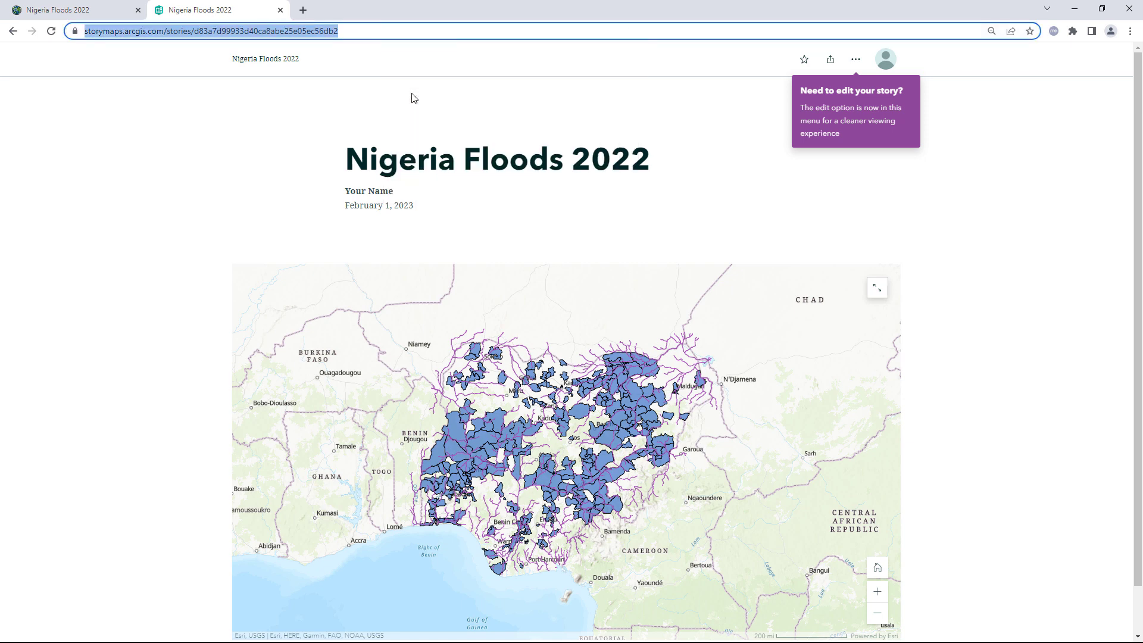
Step: Load the copied story URL in a new Chrome incognito window
left_click(1128, 31)
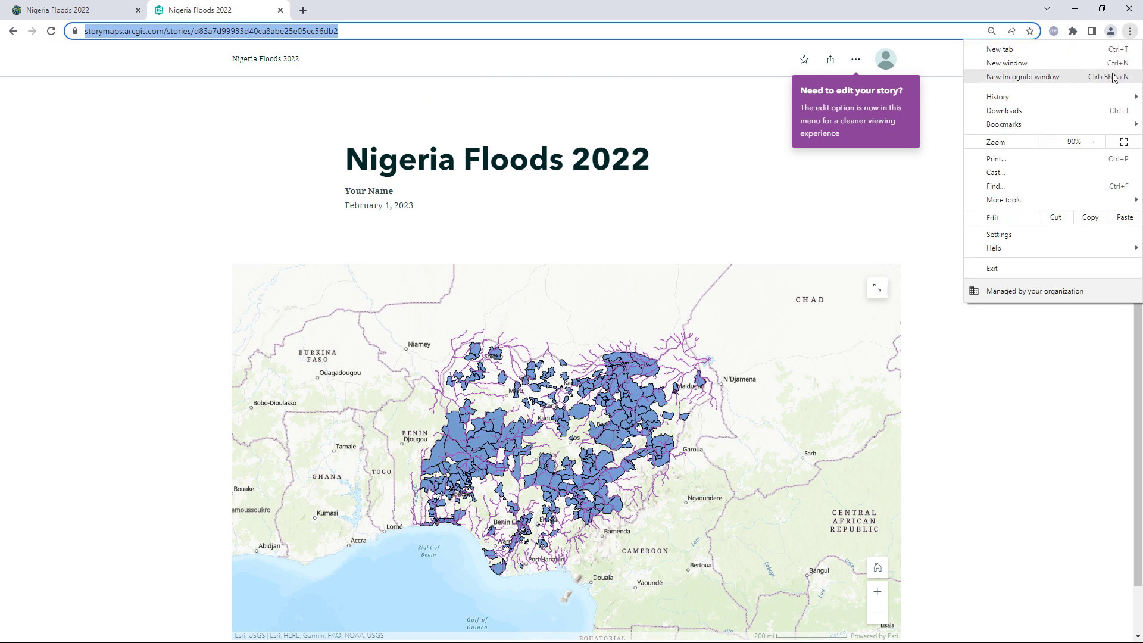
left_click(1115, 78)
right_click(819, 31)
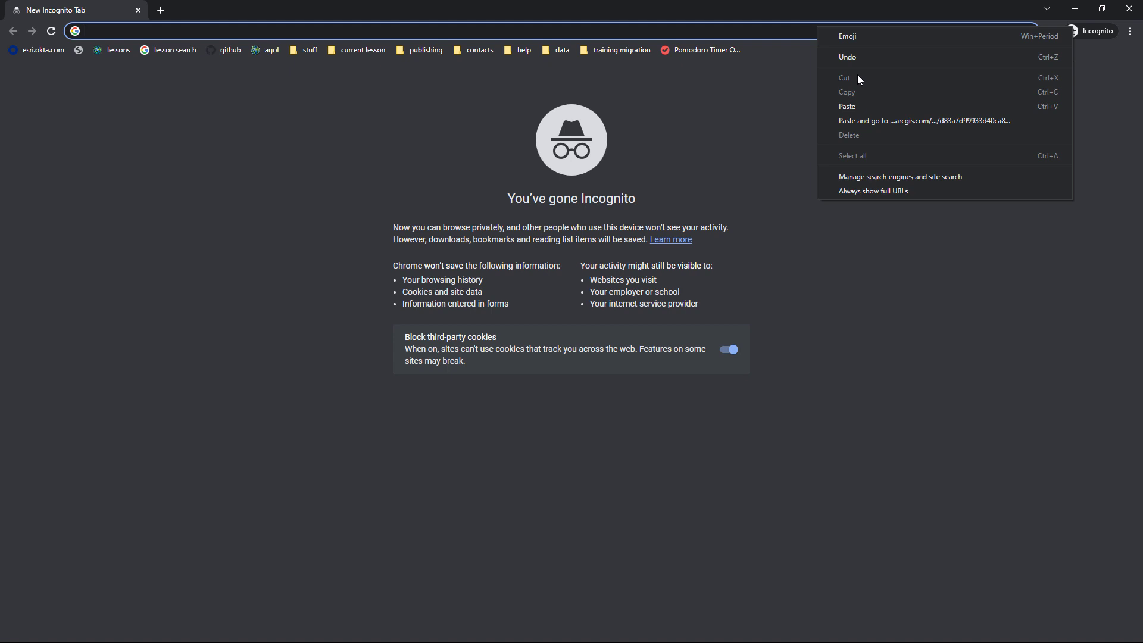
left_click(873, 106)
key("Return")
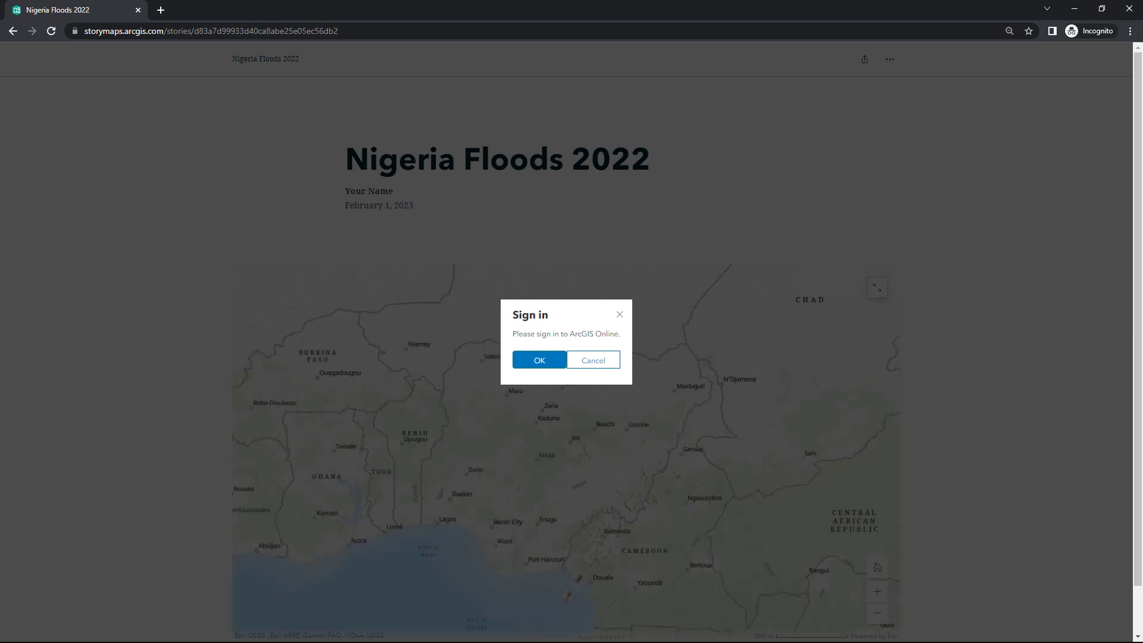
Step: Move the incognito window aside and navigate from the Map Viewer tab to My Content
left_click_drag(858, 5, 852, 101)
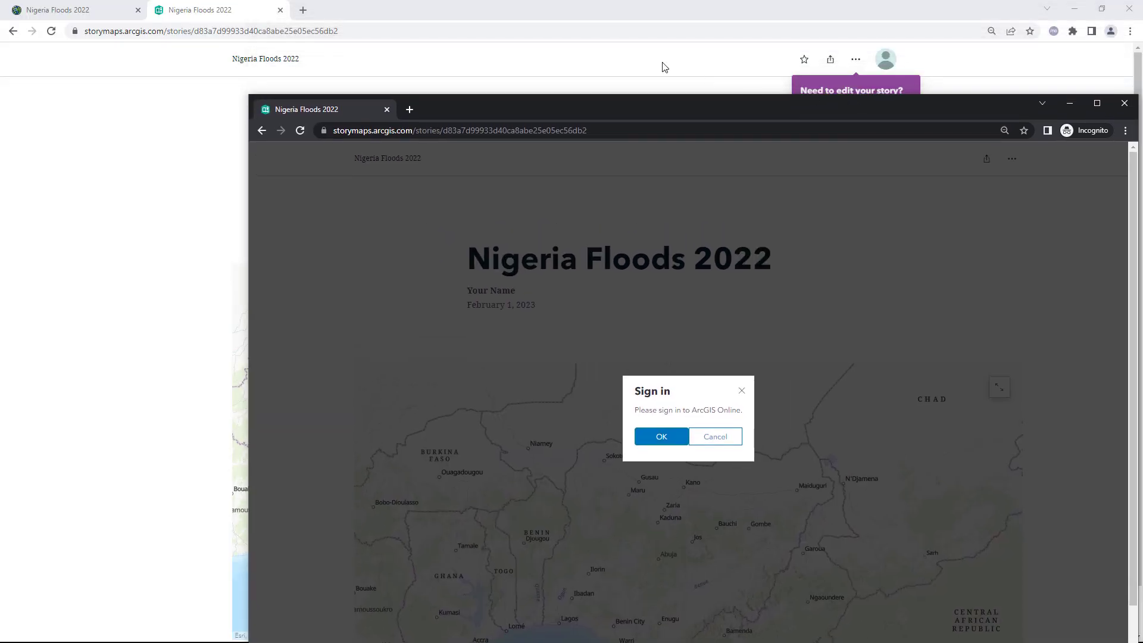
left_click(121, 16)
left_click(16, 58)
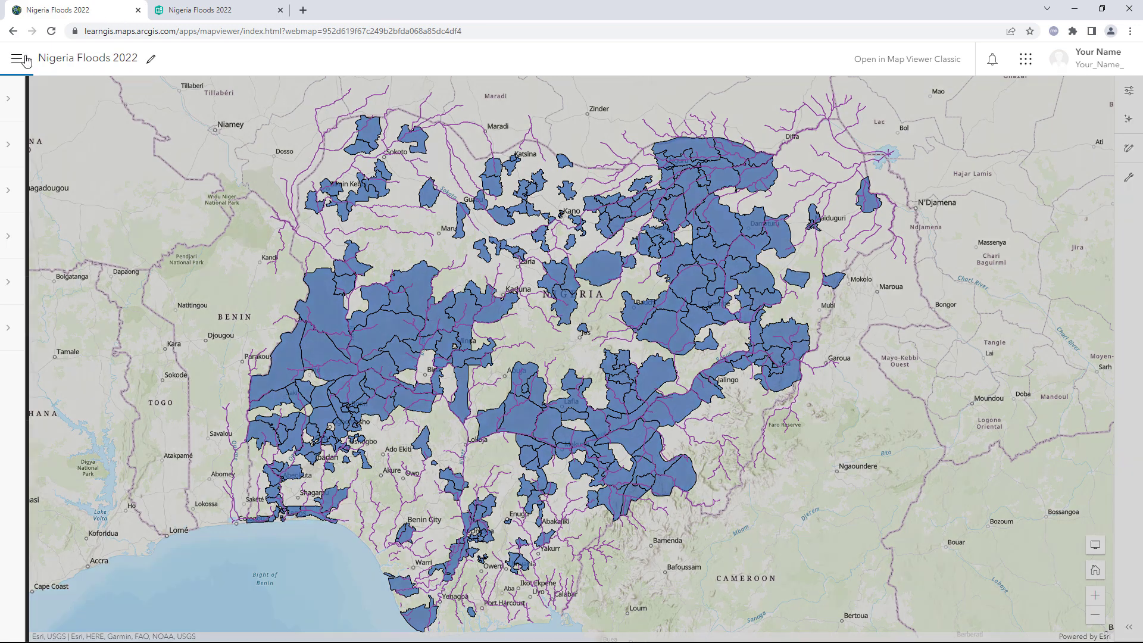
left_click(84, 280)
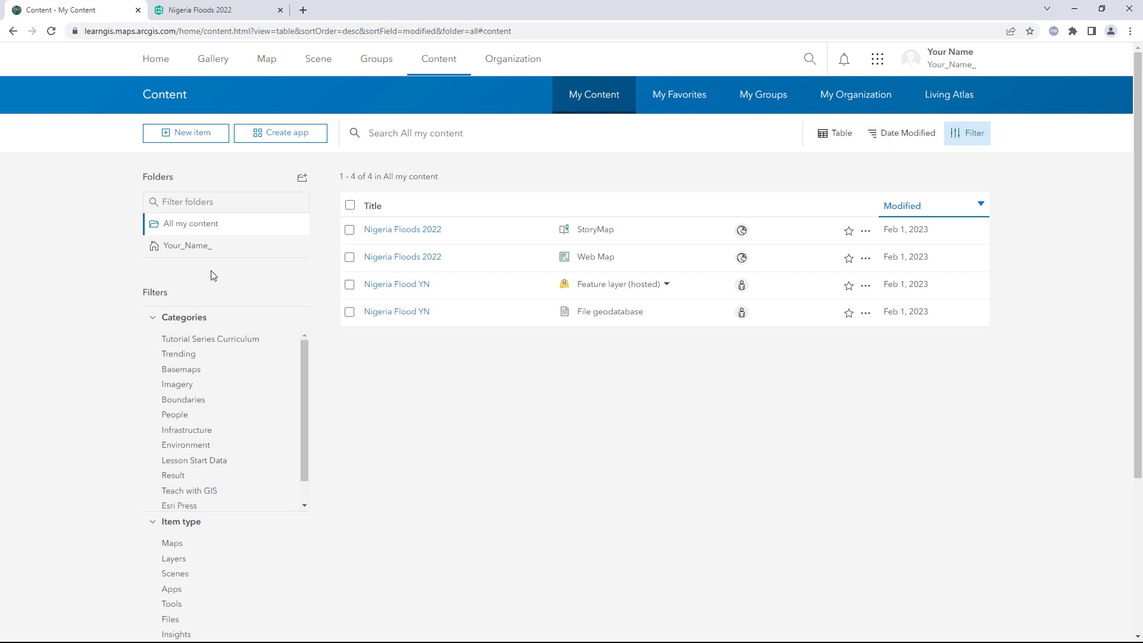
Step: Change the Nigeria Flood YN feature layer's sharing to Everyone (public) and save
left_click(740, 285)
left_click(660, 356)
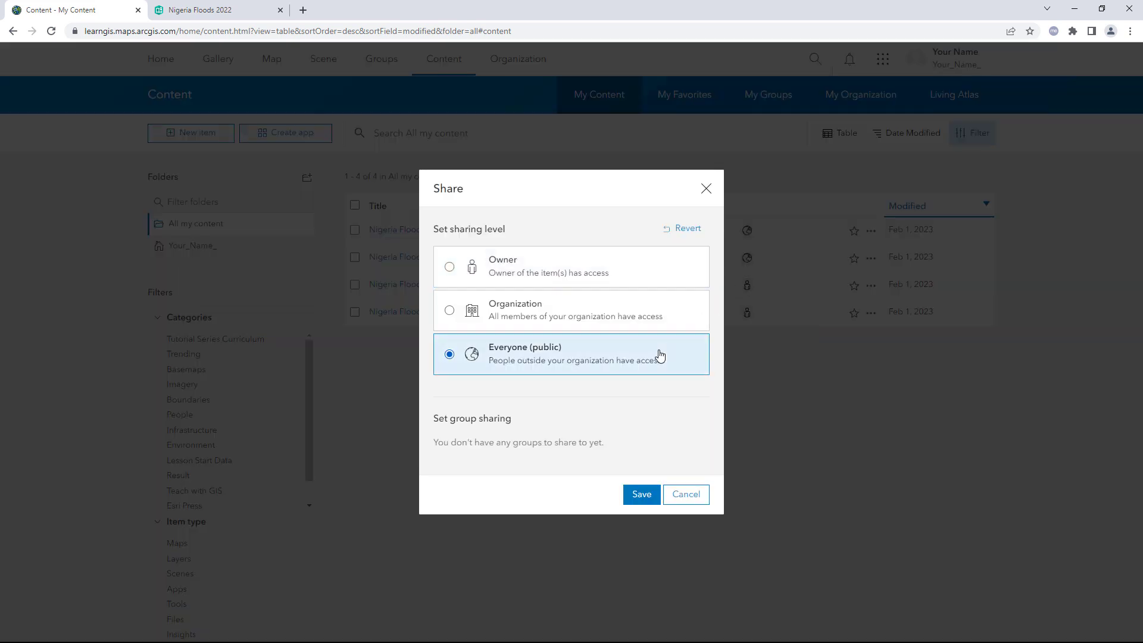
left_click(639, 495)
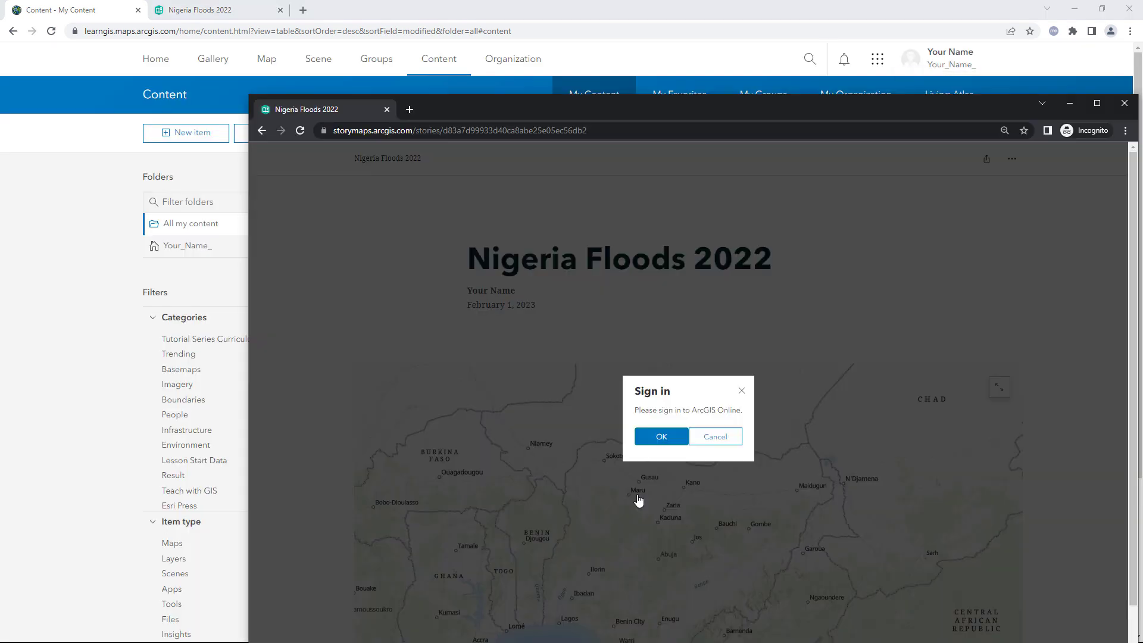
Step: Reload the Nigeria Floods 2022 story in the incognito window
left_click(299, 134)
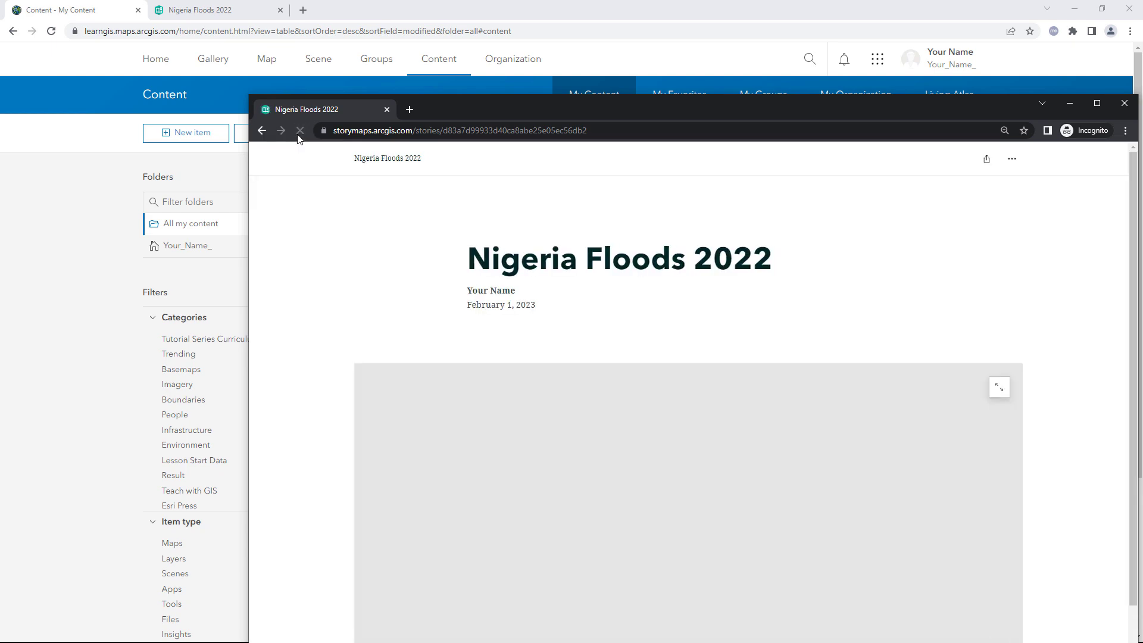